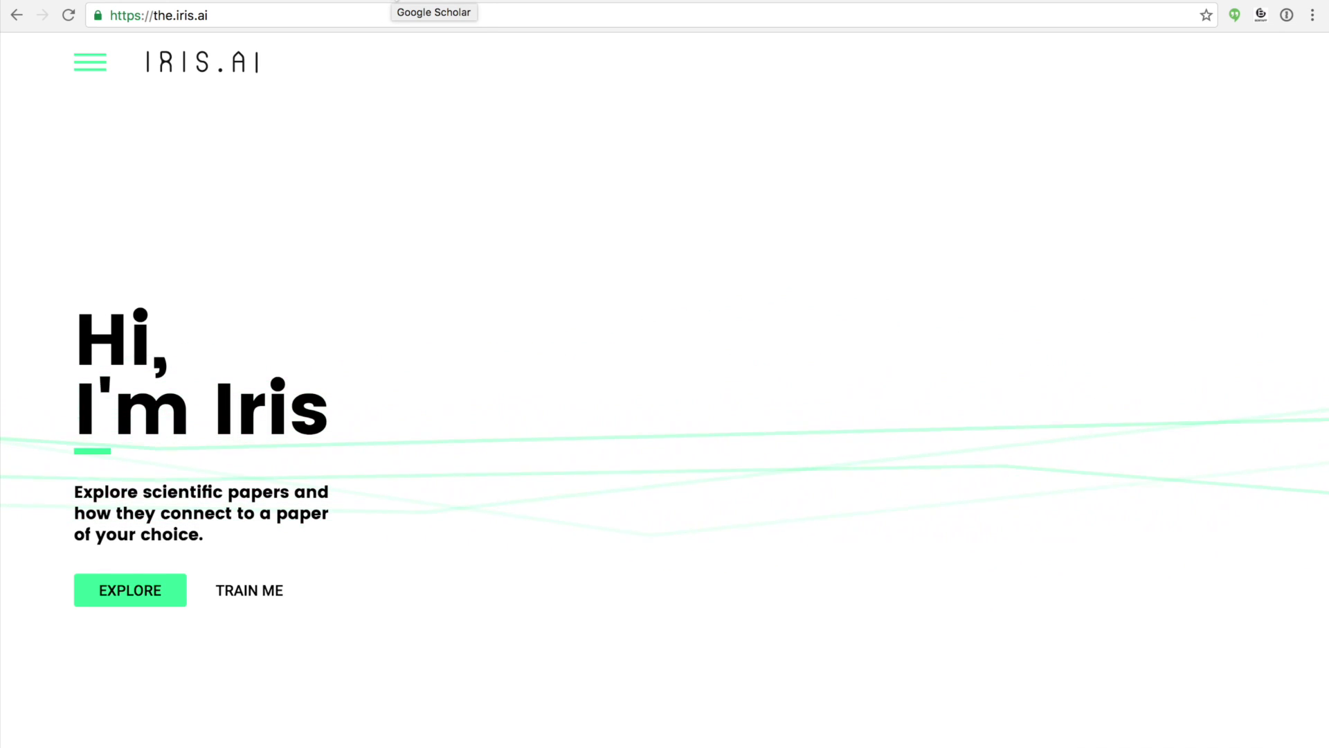
Paste the 'State-of-the-art in heterogeneous computing' paper URL into Iris.ai Explore and submit it.
{"action": "left_click", "coordinate": [433, 12]}
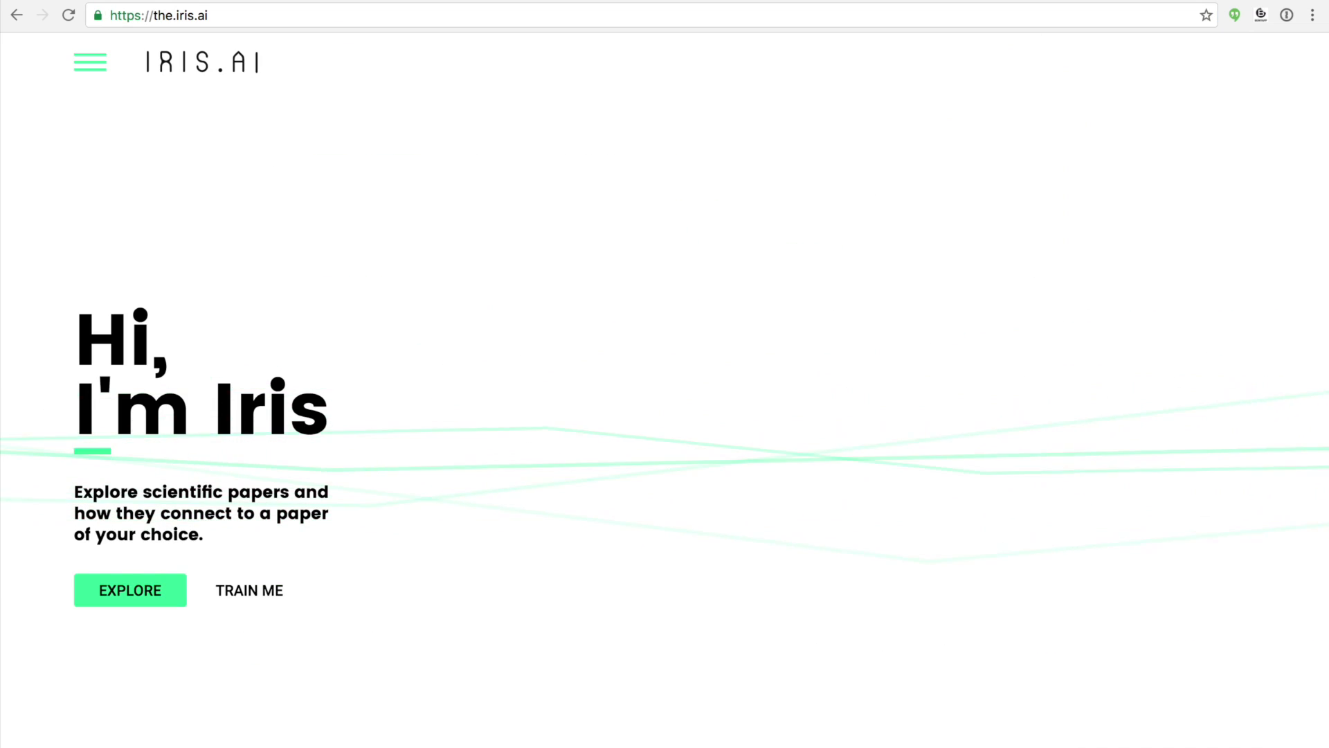
{"action": "left_click", "coordinate": [133, 590]}
{"action": "left_click", "coordinate": [292, 389]}
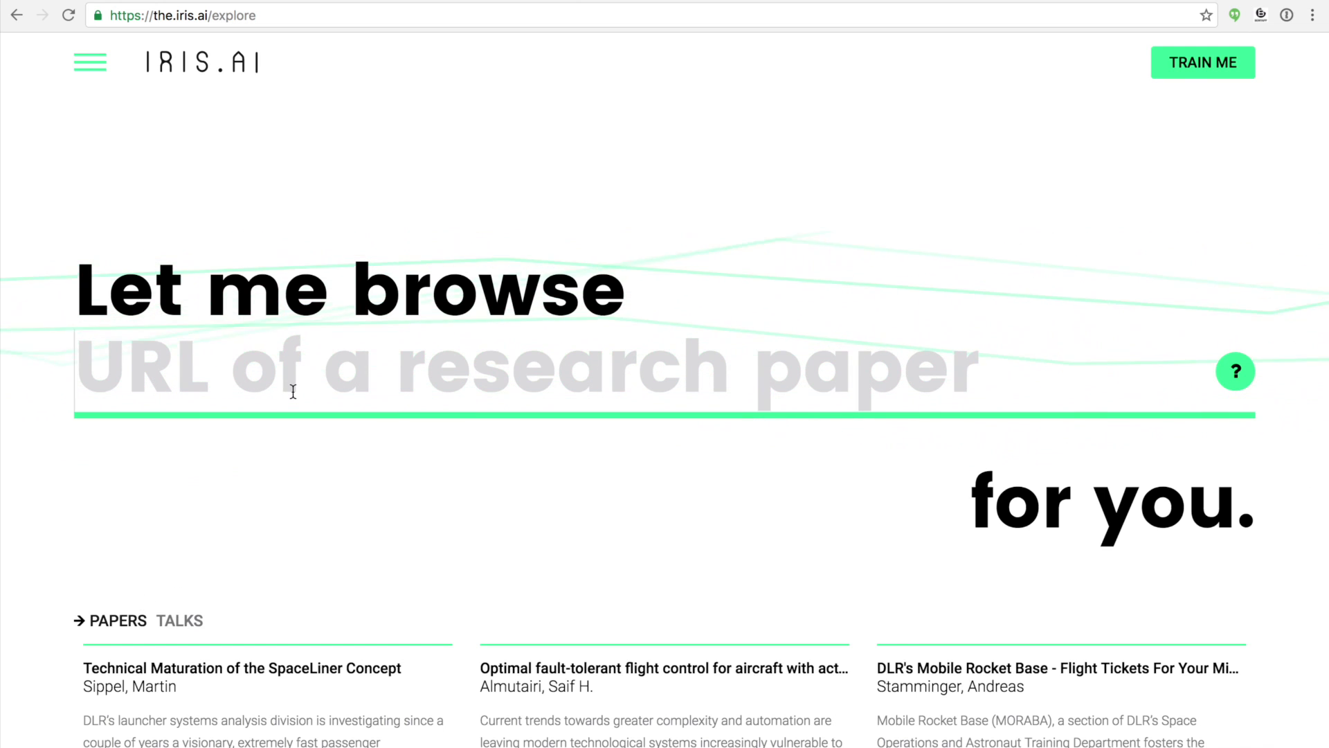
{"action": "key", "text": "ctrl+v"}
{"action": "key", "text": "Return"}
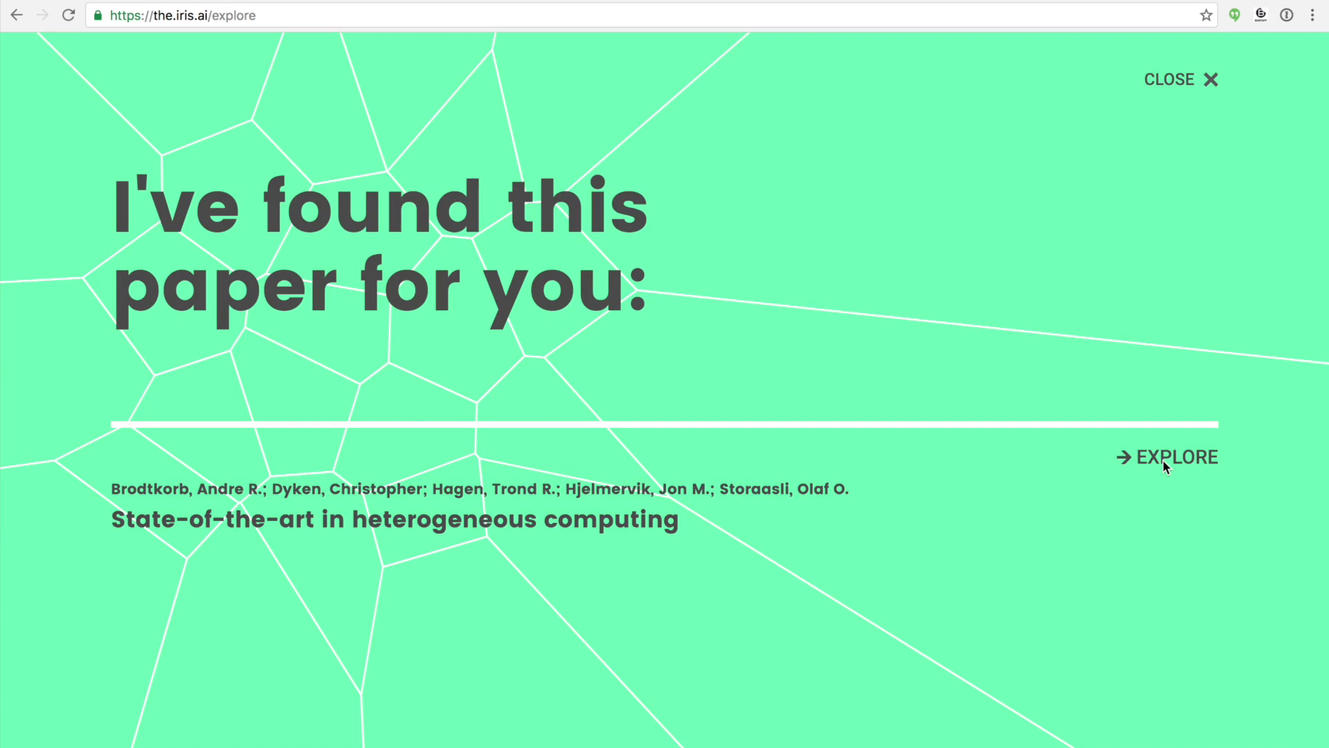
Open the concept map and drill into Parallelism > CPU > Symmetric CPU.
{"action": "left_click", "coordinate": [1162, 459]}
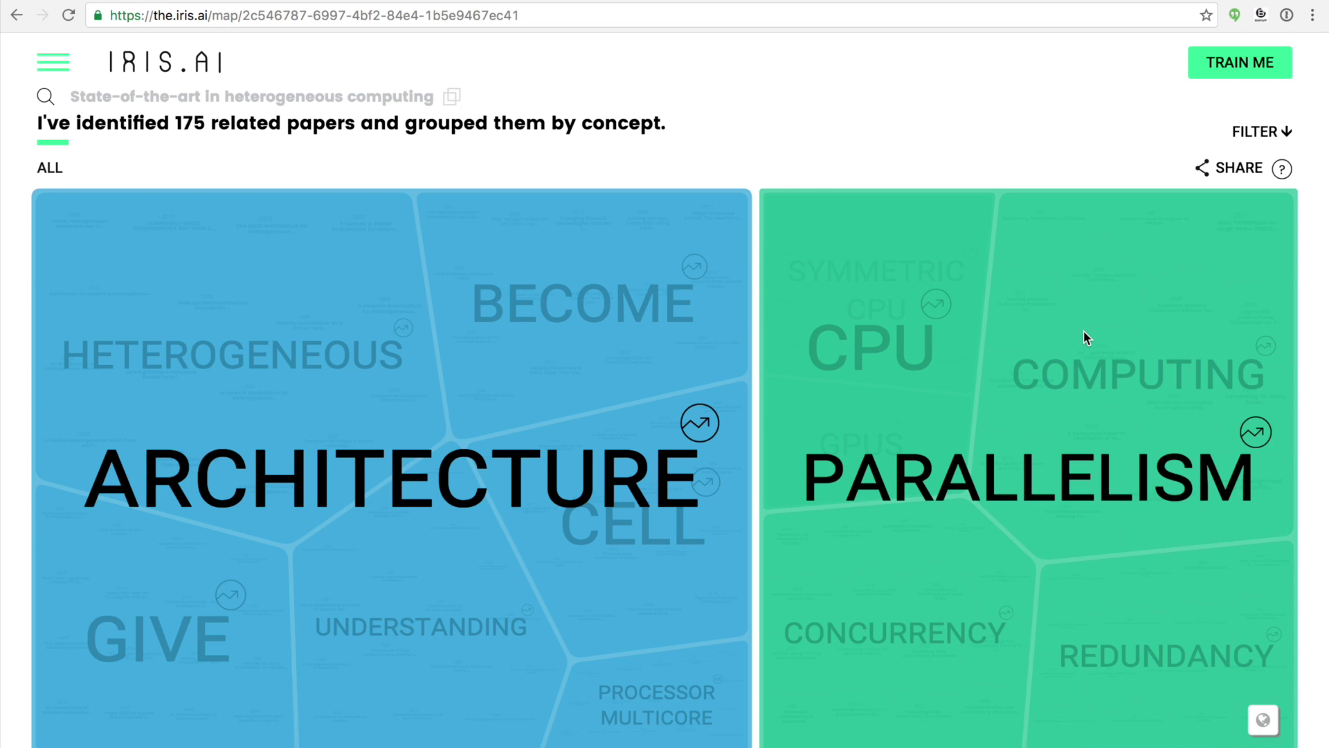
{"action": "left_click", "coordinate": [1032, 475]}
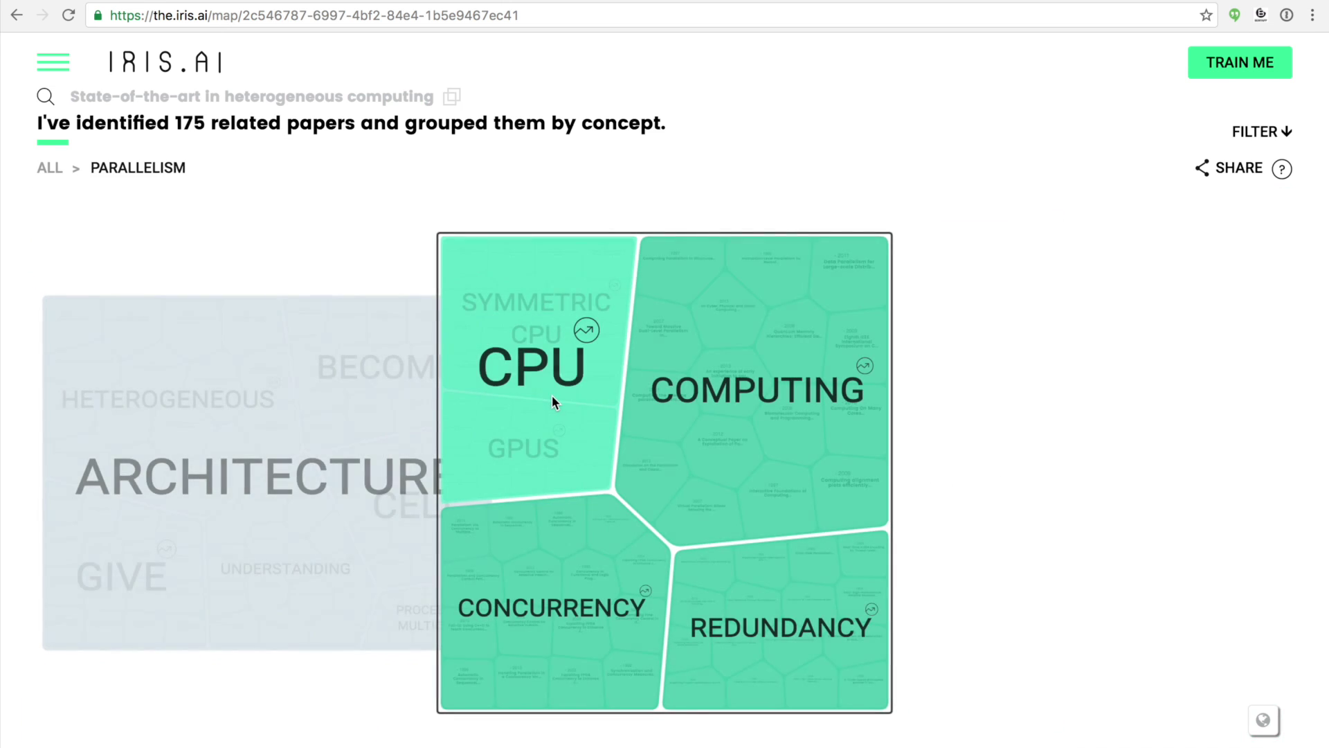
{"action": "left_click", "coordinate": [541, 379]}
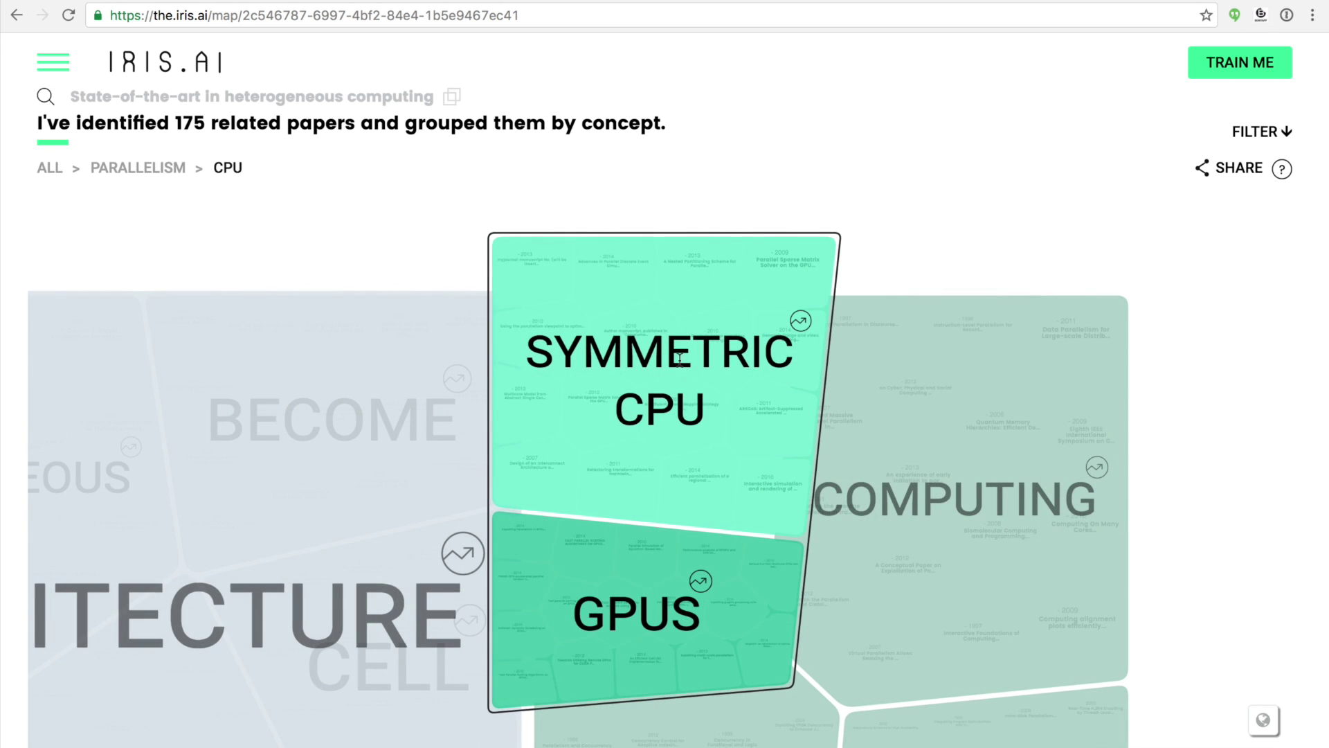
{"action": "left_click", "coordinate": [646, 369]}
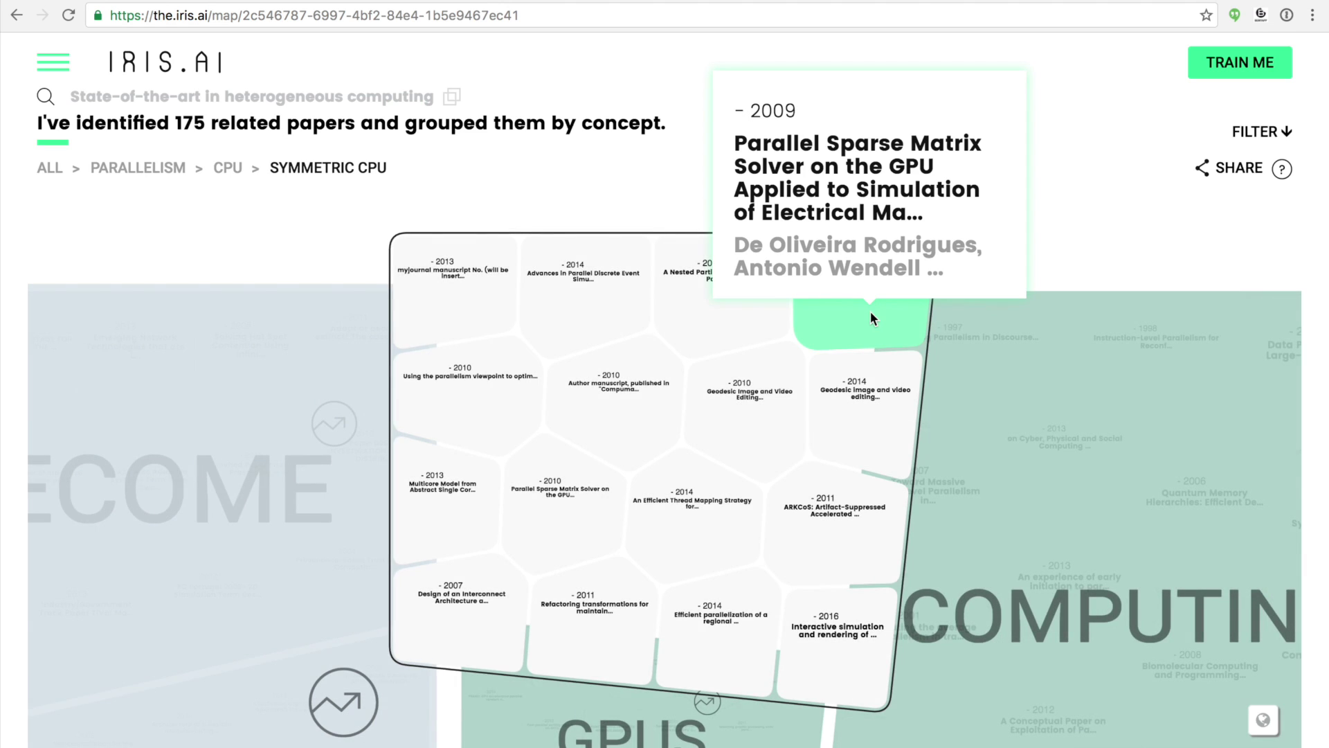
View the 2009 sparse-matrix solver paper on CORE, then restore the full map overview.
{"action": "left_click", "coordinate": [870, 310]}
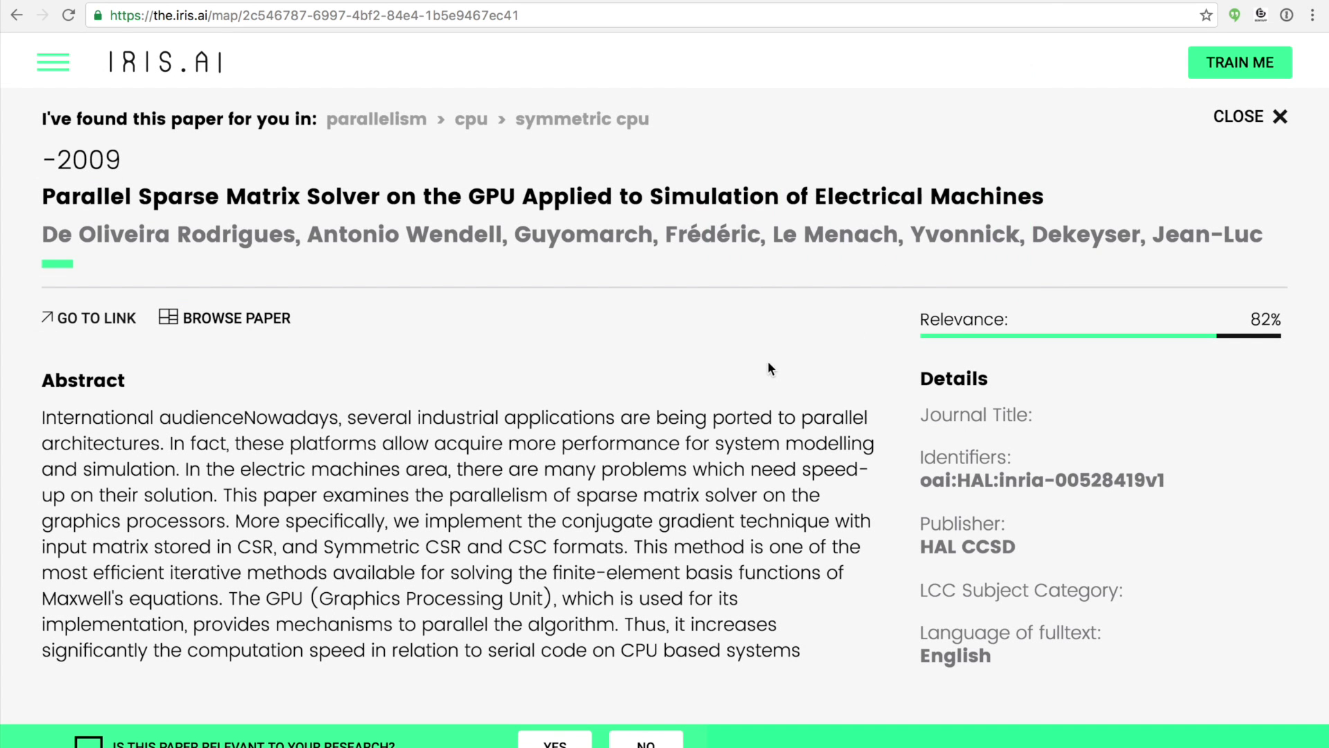
{"action": "left_click", "coordinate": [103, 328]}
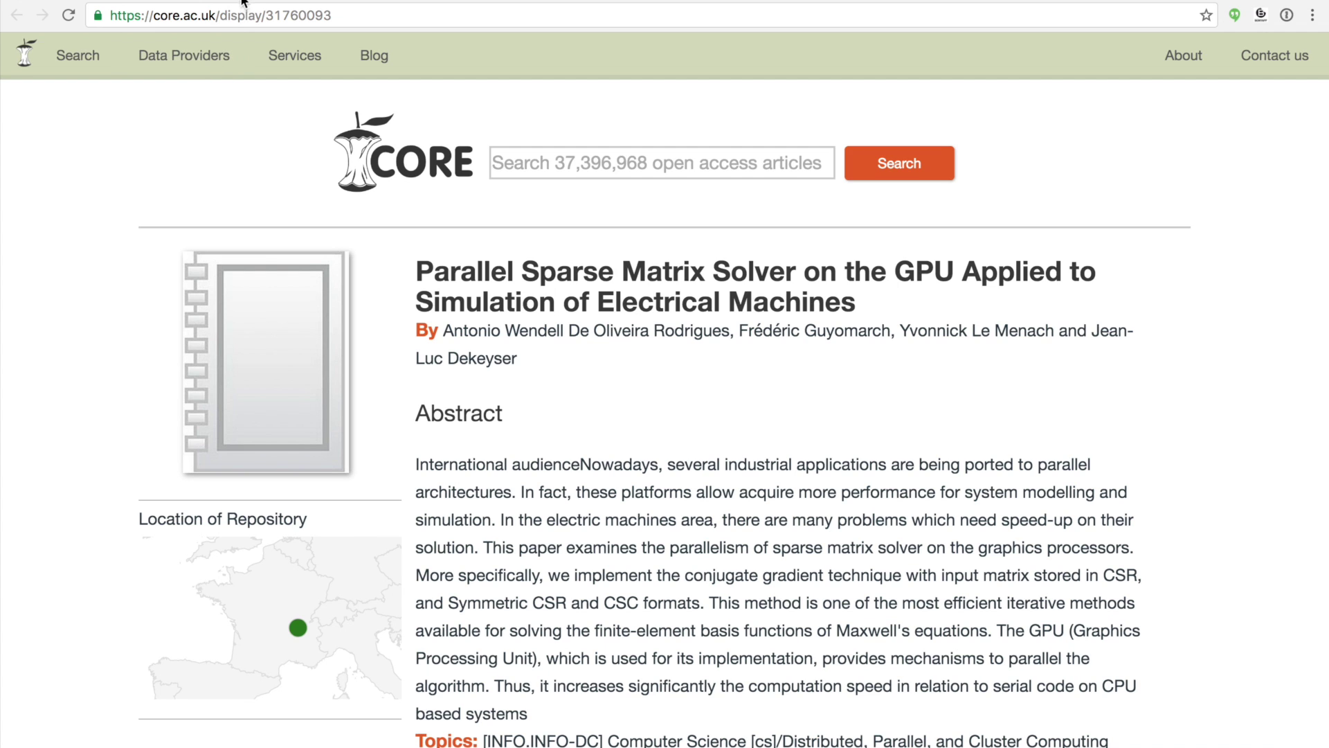
{"action": "key", "text": "ctrl+w"}
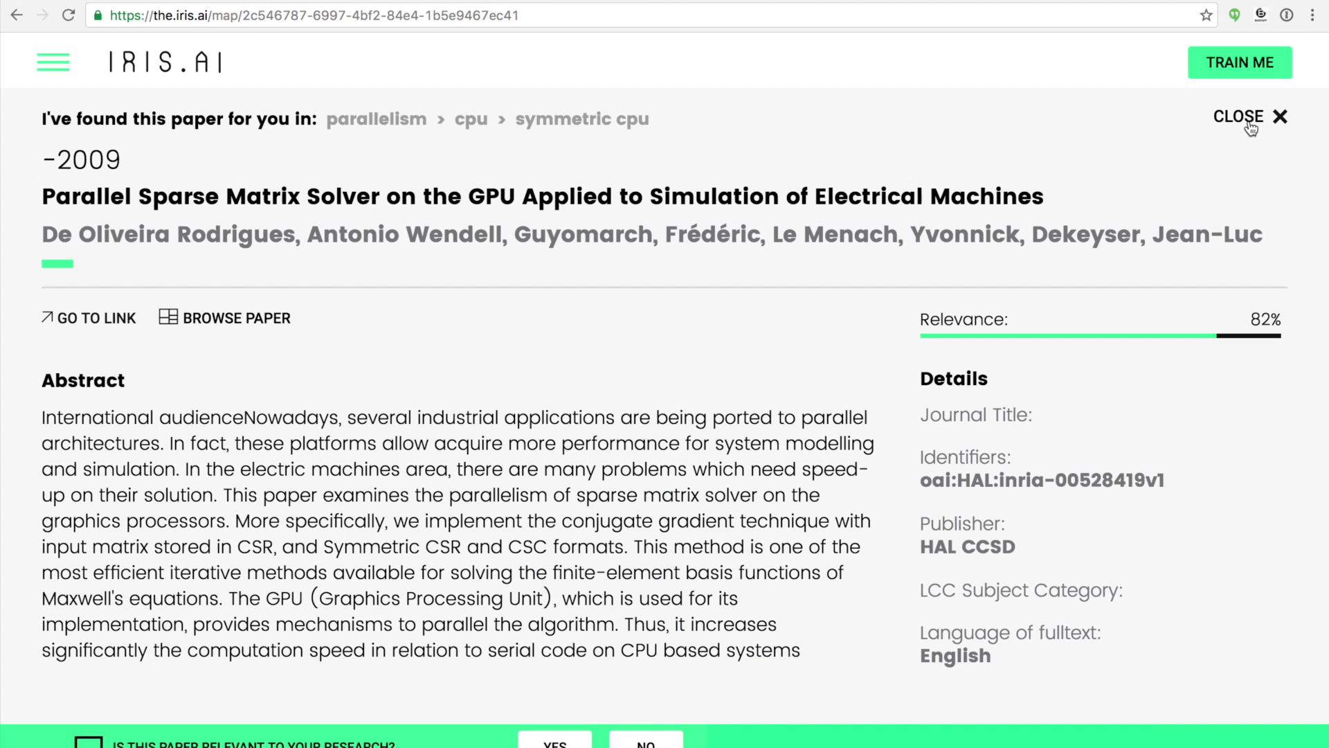
{"action": "left_click", "coordinate": [1252, 118]}
{"action": "left_click", "coordinate": [1264, 727]}
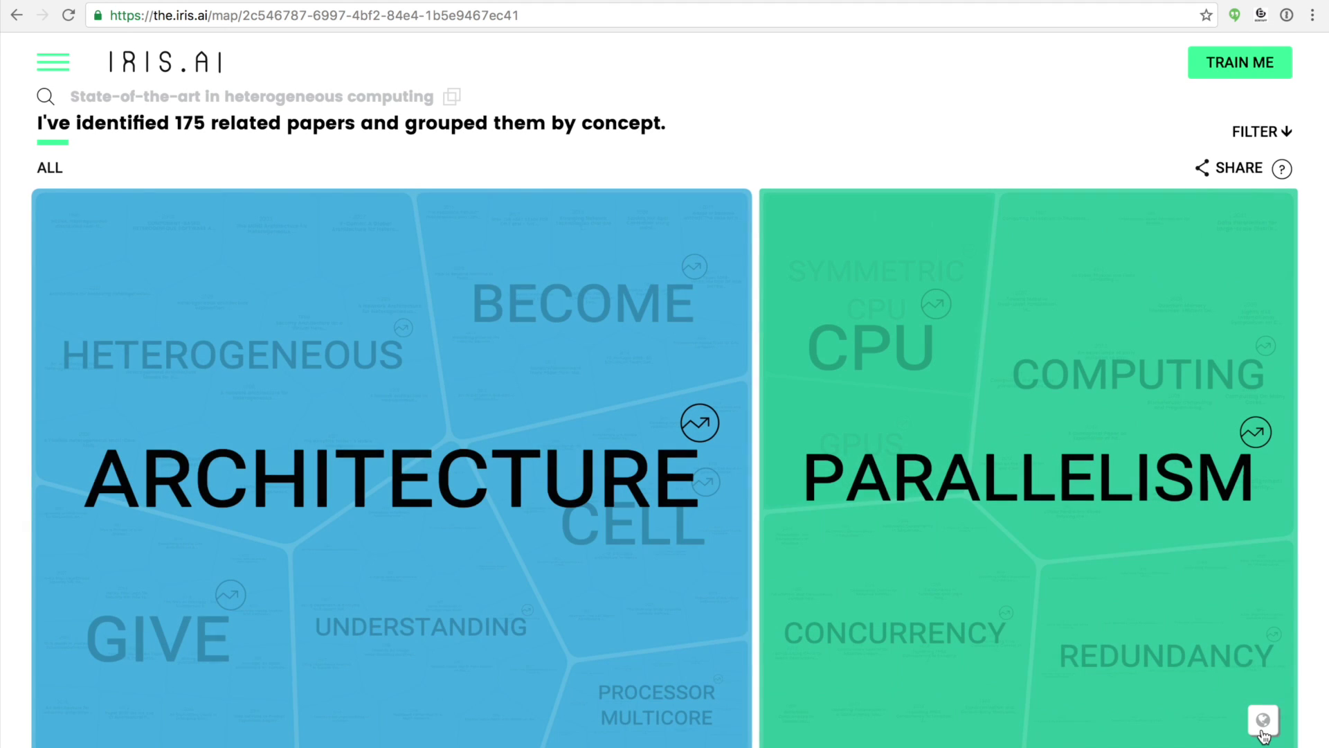